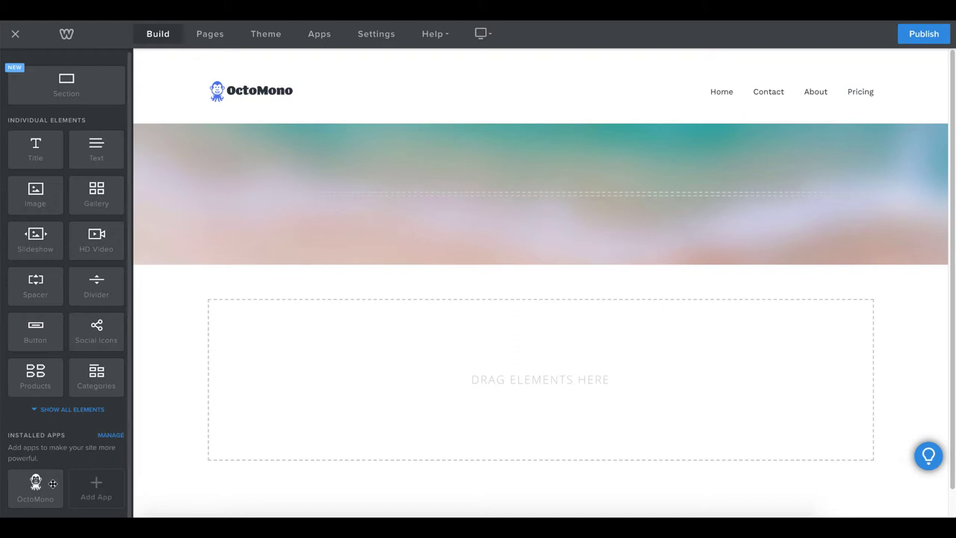
Drop the OctoMono app into the empty 'Drag elements here' section and open its Dashboard
{"action": "left_click_drag", "start_coordinate": [52, 484], "coordinate": [299, 391]}
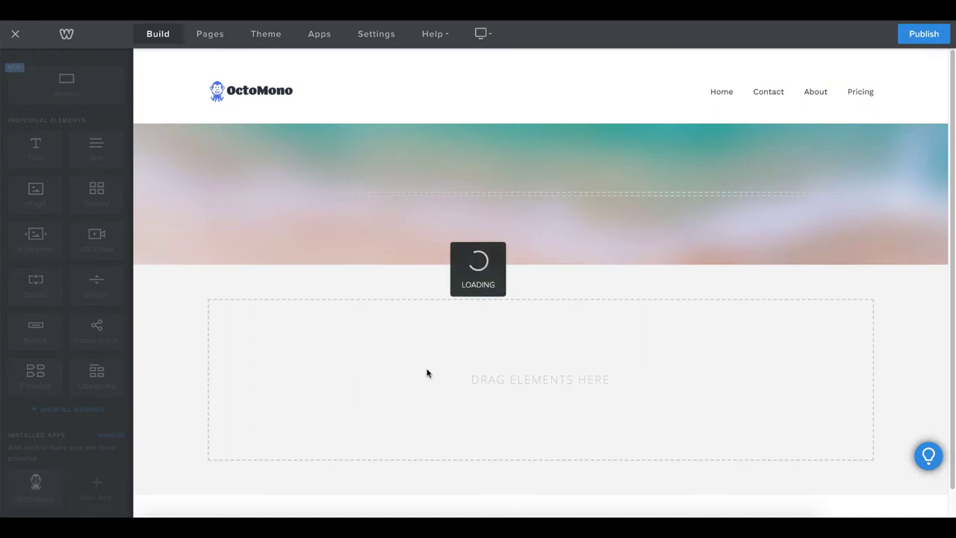
{"action": "left_click", "coordinate": [585, 345]}
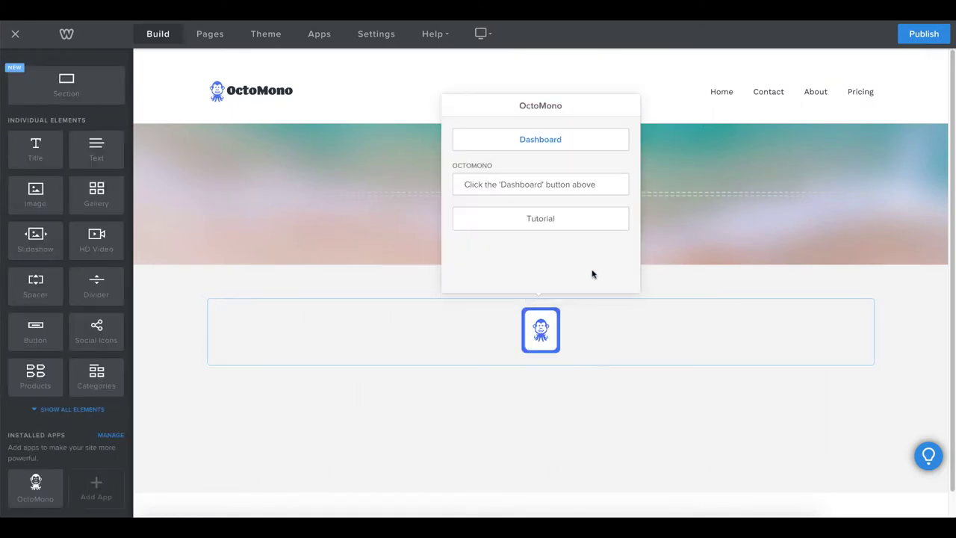
{"action": "left_click", "coordinate": [546, 152]}
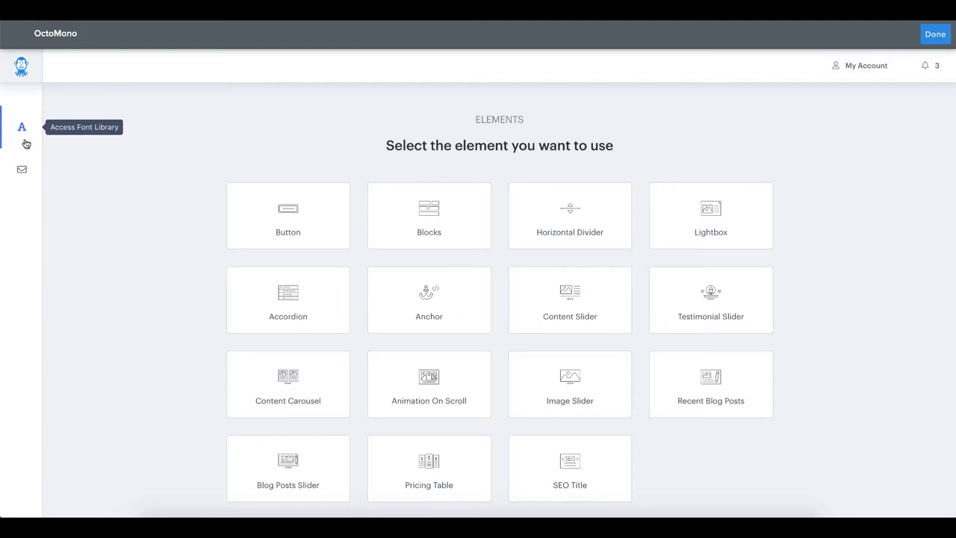
Open the list of site fonts and review the Roboto:400 entry
{"action": "left_click", "coordinate": [26, 143]}
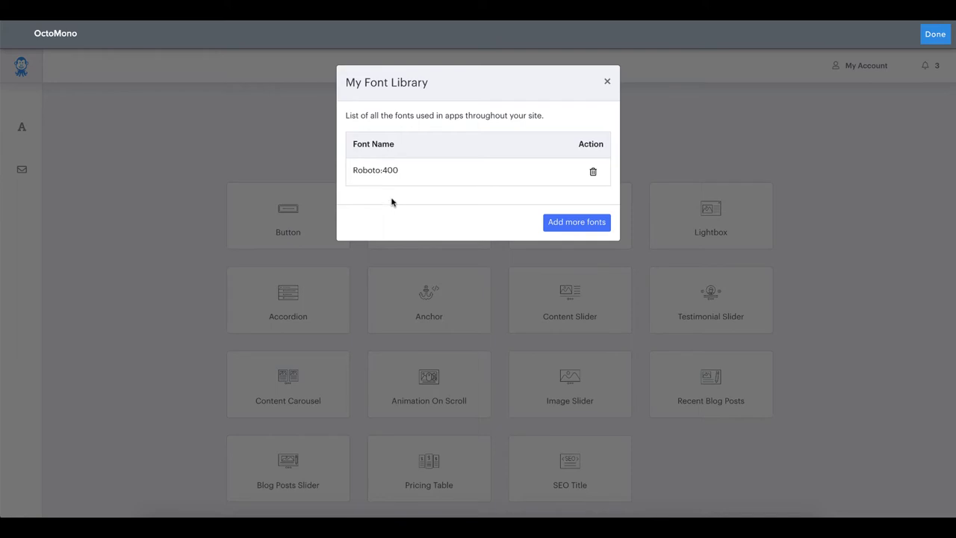
{"action": "left_click_drag", "start_coordinate": [356, 171], "coordinate": [406, 171]}
{"action": "left_click", "coordinate": [411, 171]}
Cancel deleting Roboto:400 so it stays, then open the full font library via 'Add more fonts'
{"action": "left_click", "coordinate": [593, 173]}
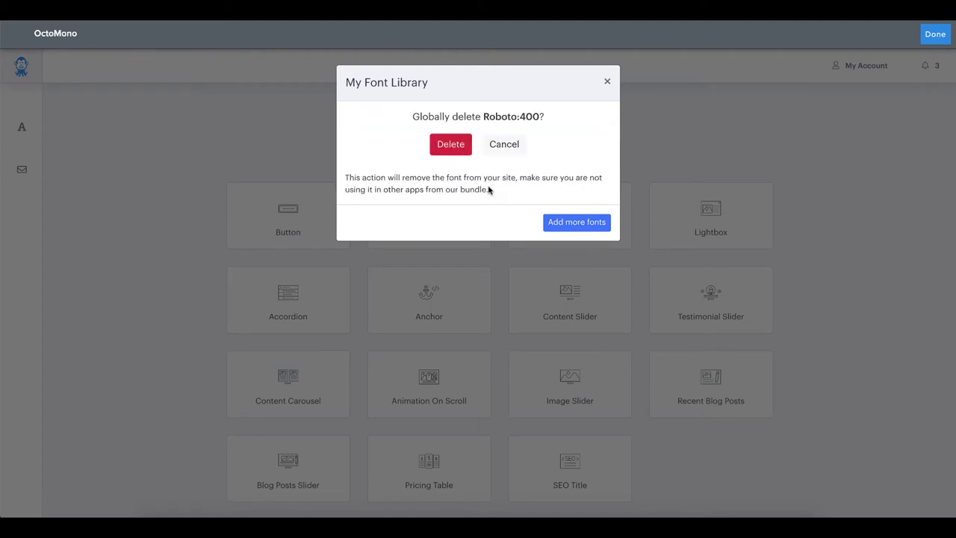
{"action": "left_click_drag", "start_coordinate": [428, 116], "coordinate": [528, 117]}
{"action": "left_click", "coordinate": [523, 117]}
{"action": "left_click", "coordinate": [505, 151]}
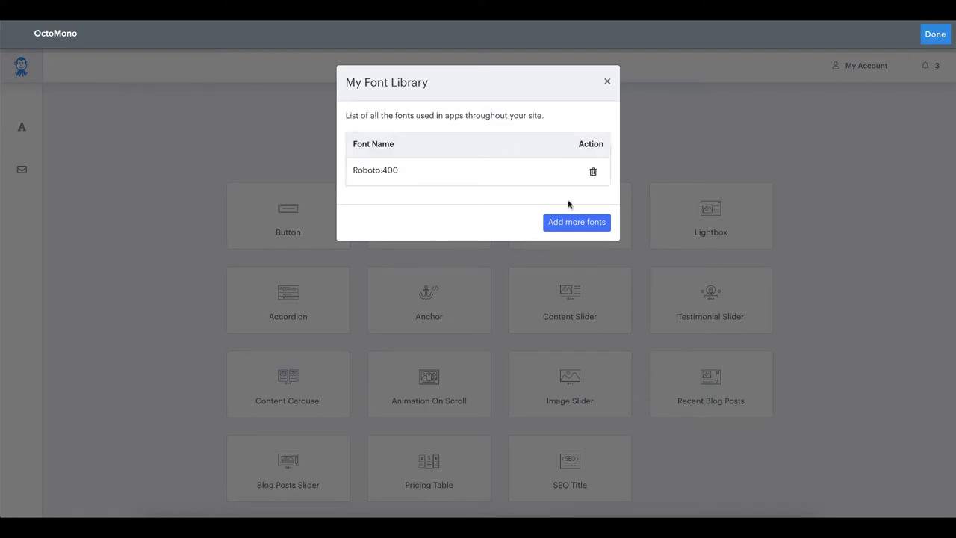
{"action": "left_click", "coordinate": [576, 227]}
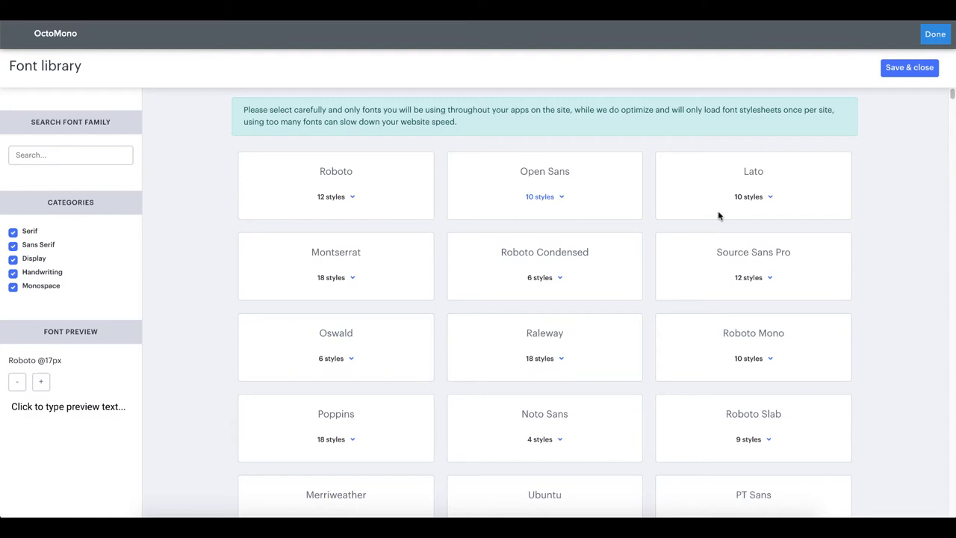
Toggle the Serif and Sans Serif filters off and back on, then search the library for 'Popp'
{"action": "mouse_move", "coordinate": [952, 95]}
{"action": "left_mouse_down"}
{"action": "mouse_move", "coordinate": [954, 171]}
{"action": "mouse_move", "coordinate": [953, 93]}
{"action": "left_mouse_up"}
{"action": "left_click", "coordinate": [93, 154]}
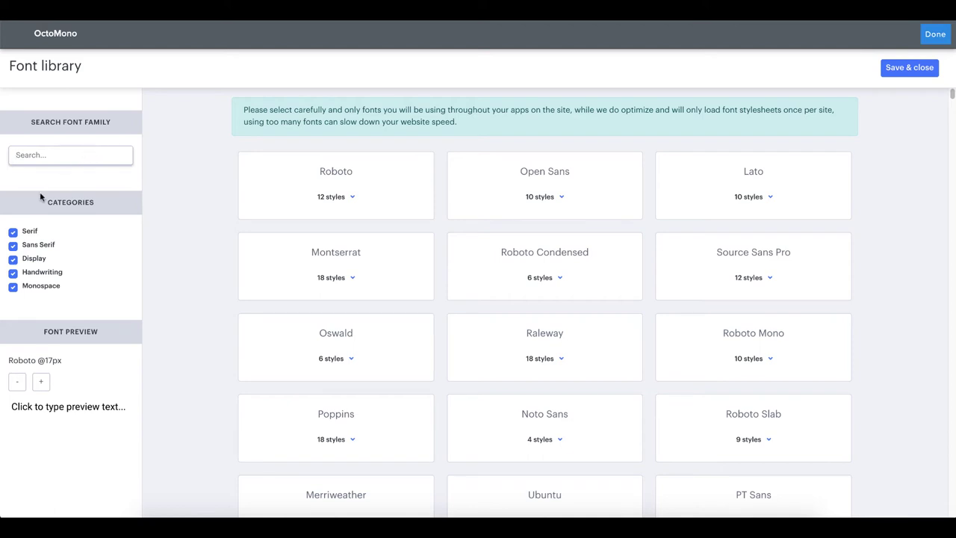
{"action": "left_click", "coordinate": [33, 234]}
{"action": "left_click", "coordinate": [34, 243]}
{"action": "left_click", "coordinate": [33, 233]}
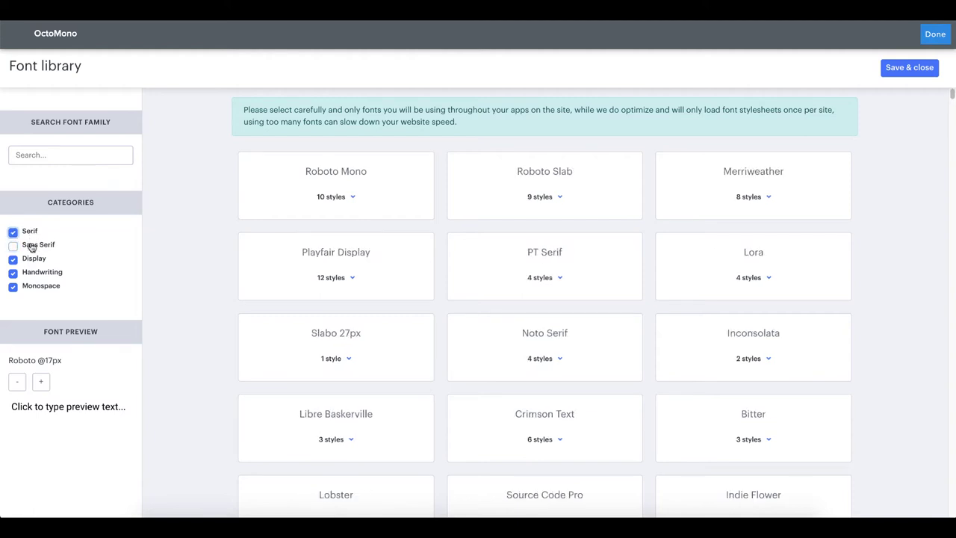
{"action": "left_click", "coordinate": [31, 244]}
{"action": "left_click", "coordinate": [40, 156]}
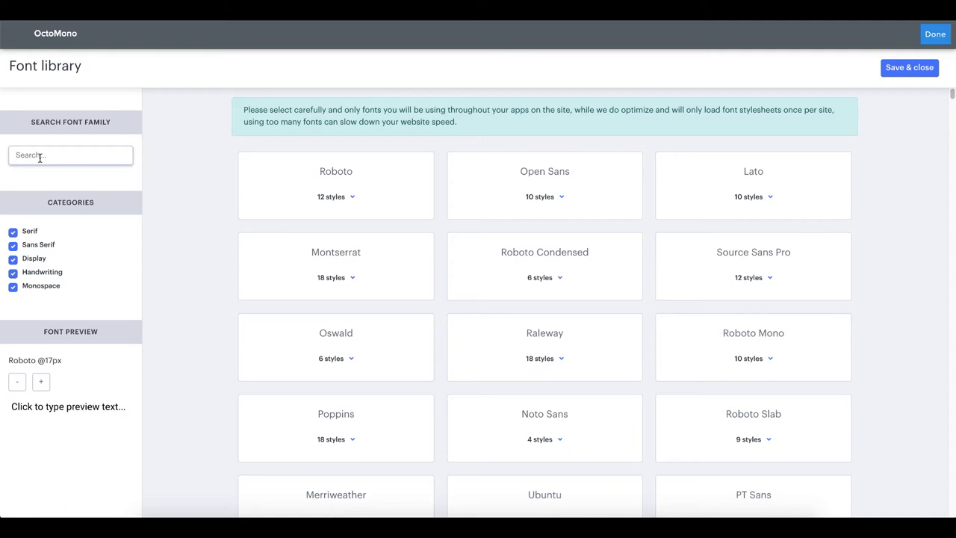
{"action": "type", "text": "Poppin"}
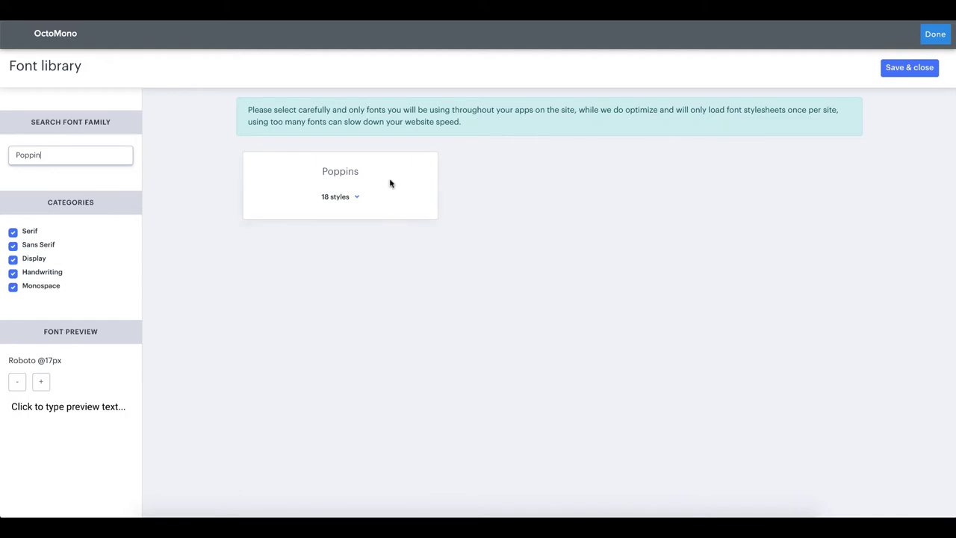
Expand Poppins' 18 styles and preview the Light 300 style on the sample text
{"action": "left_click", "coordinate": [415, 185]}
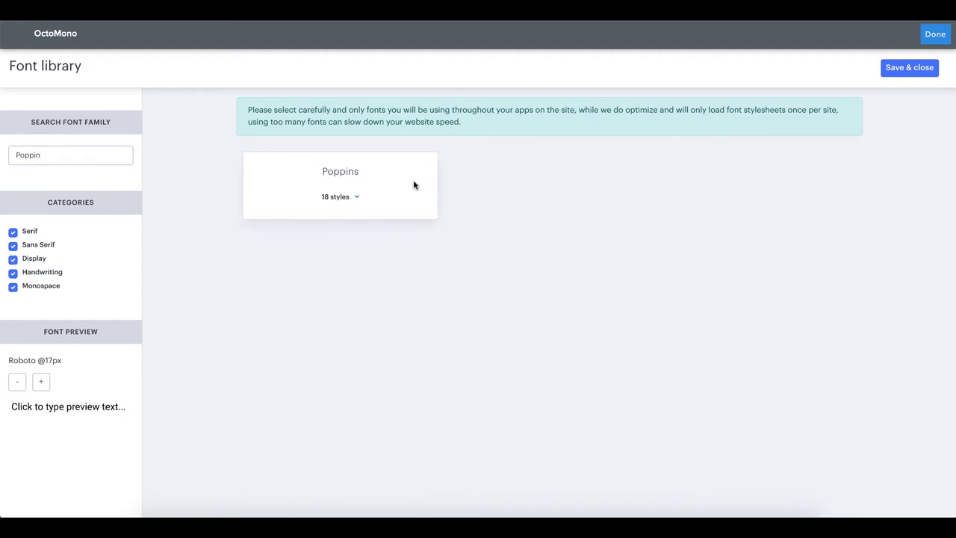
{"action": "left_click", "coordinate": [357, 198]}
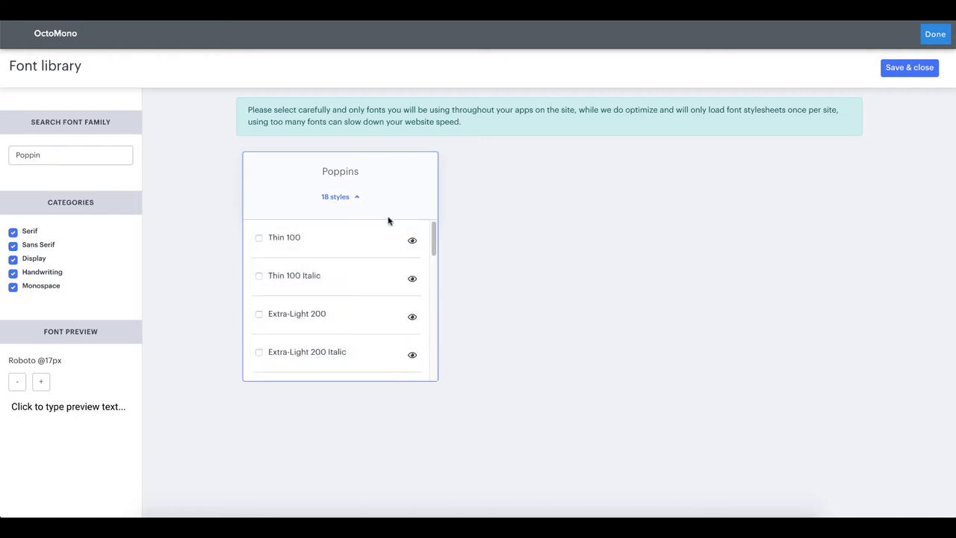
{"action": "scroll", "coordinate": [387, 250], "scroll_direction": "down", "scroll_amount": 1}
{"action": "scroll", "coordinate": [387, 250], "scroll_direction": "down", "scroll_amount": 2}
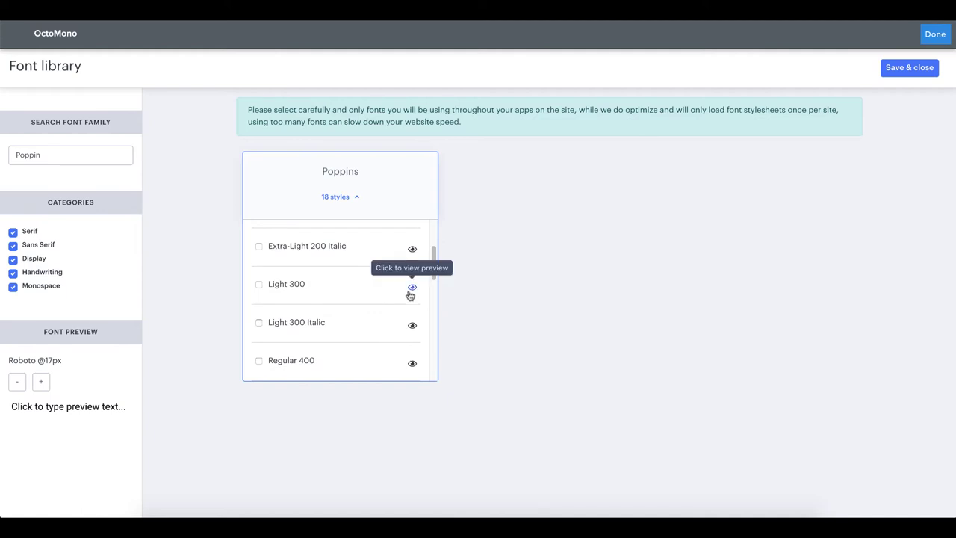
{"action": "left_click", "coordinate": [410, 293]}
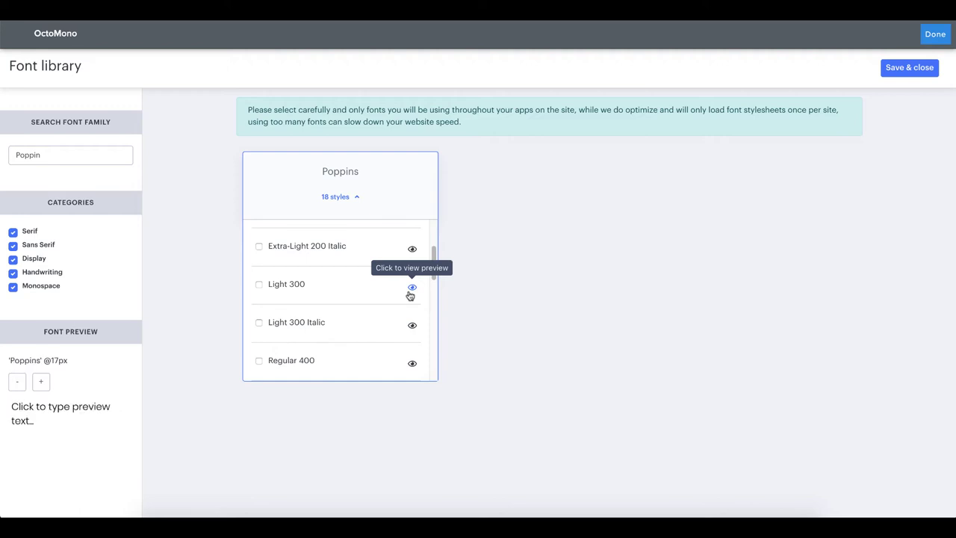
Replace the sample text with 'Preview text' and set the preview size to 19px
{"action": "left_click", "coordinate": [50, 411]}
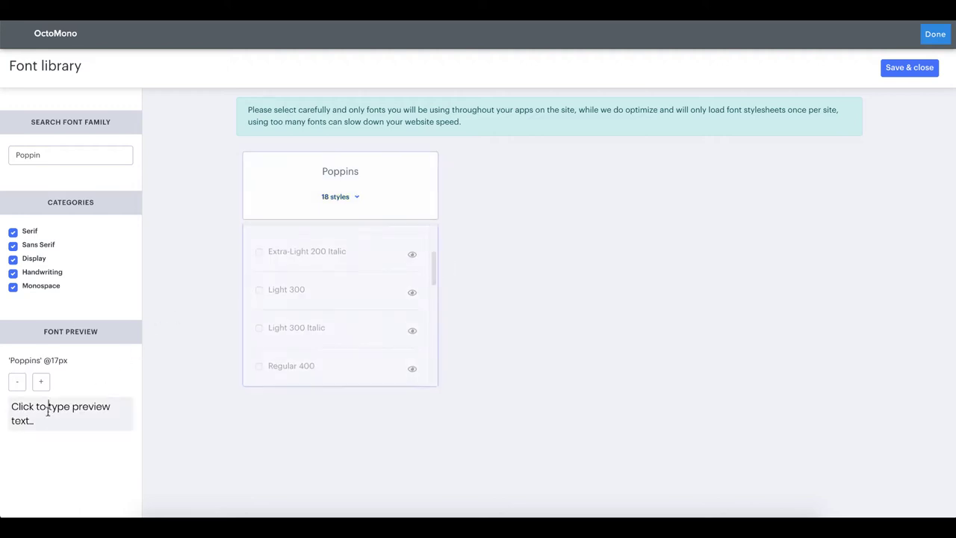
{"action": "left_click_drag", "start_coordinate": [61, 420], "coordinate": [9, 406]}
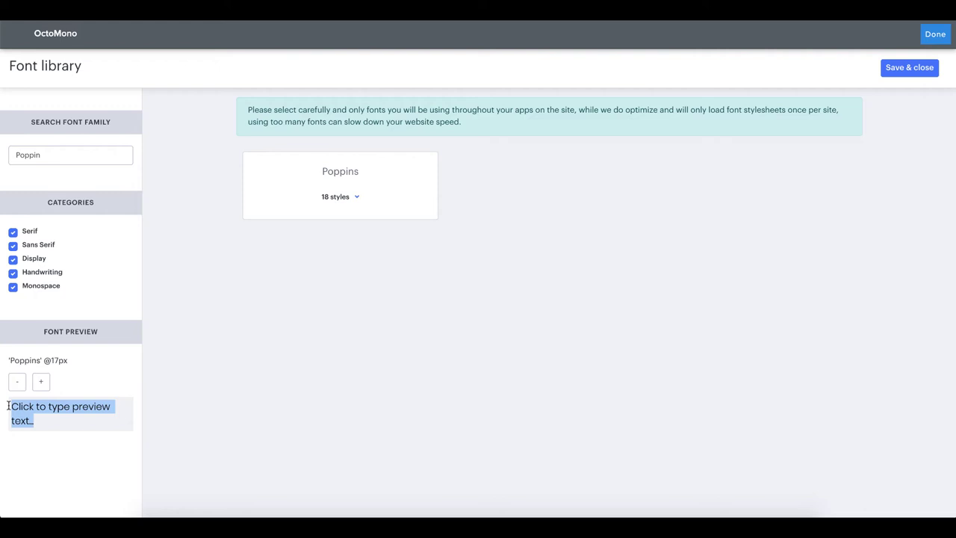
{"action": "type", "text": "Preview text"}
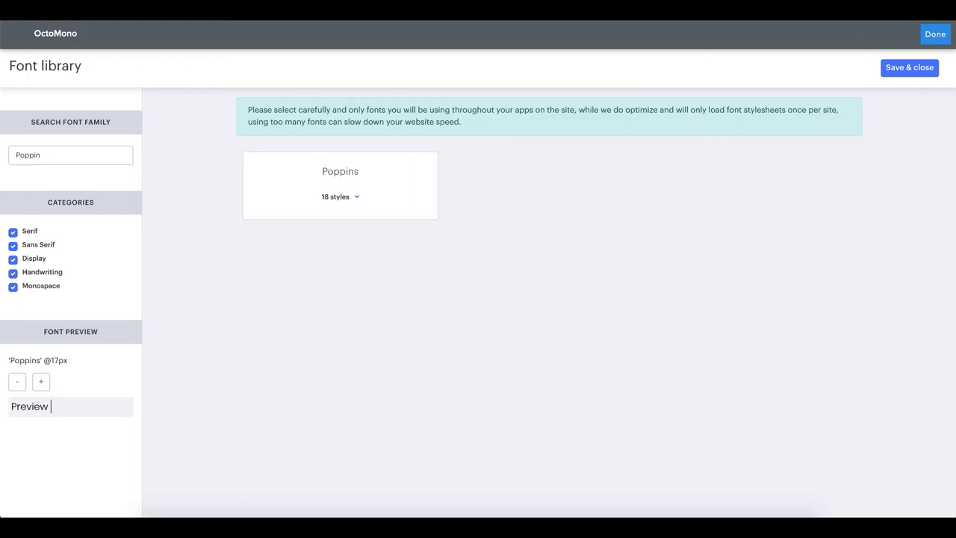
{"action": "left_click", "coordinate": [41, 381]}
{"action": "left_click", "coordinate": [41, 382]}
{"action": "left_click", "coordinate": [41, 381]}
{"action": "left_click", "coordinate": [17, 382]}
{"action": "left_click", "coordinate": [17, 381]}
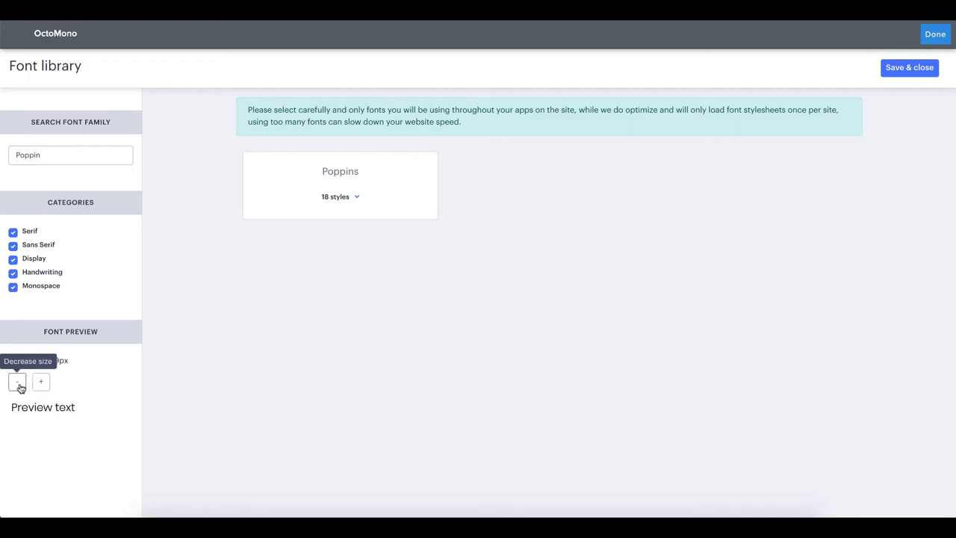
{"action": "left_click", "coordinate": [325, 198]}
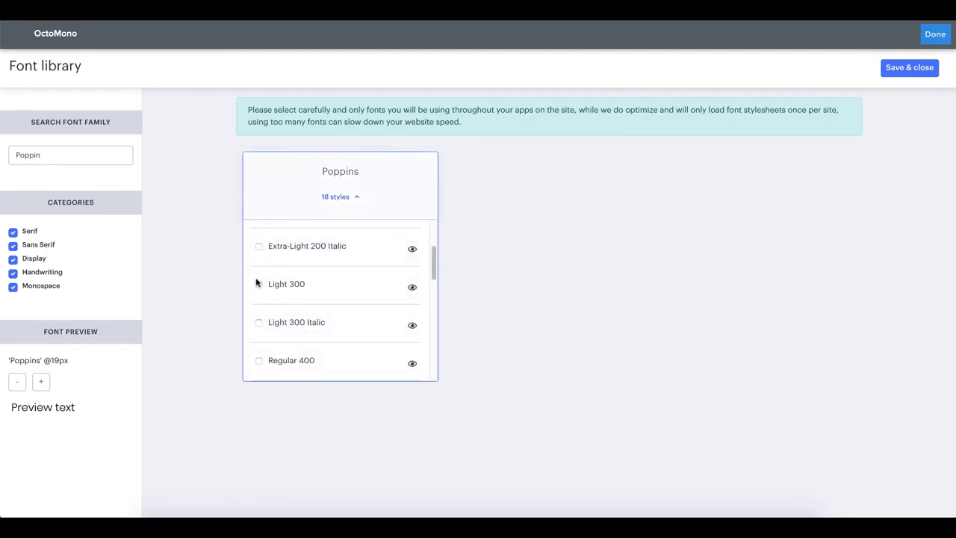
Select Poppins Light 300, then search 'Gent' and review Gentium Basic's 4 styles
{"action": "left_click", "coordinate": [281, 288]}
{"action": "triple_click", "coordinate": [65, 156]}
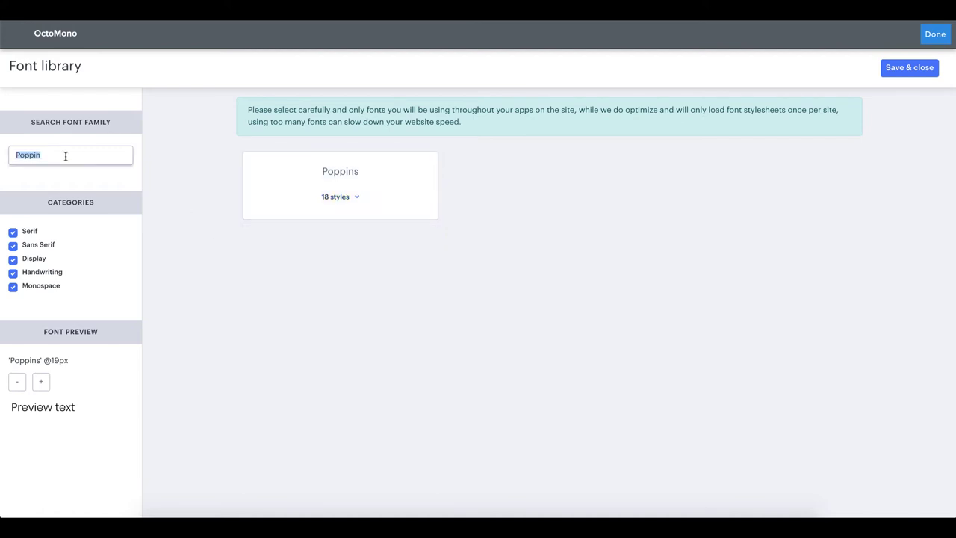
{"action": "type", "text": "Gentium"}
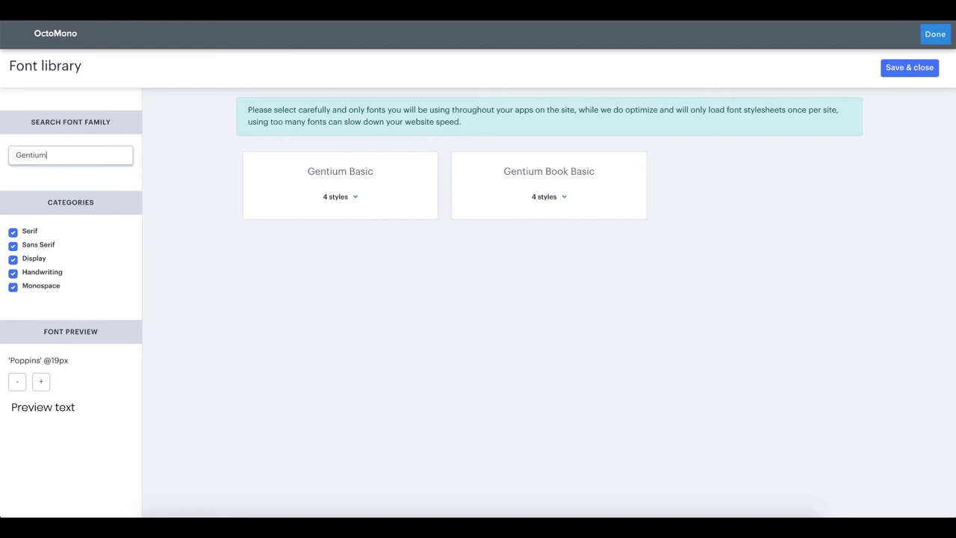
{"action": "left_click", "coordinate": [355, 200]}
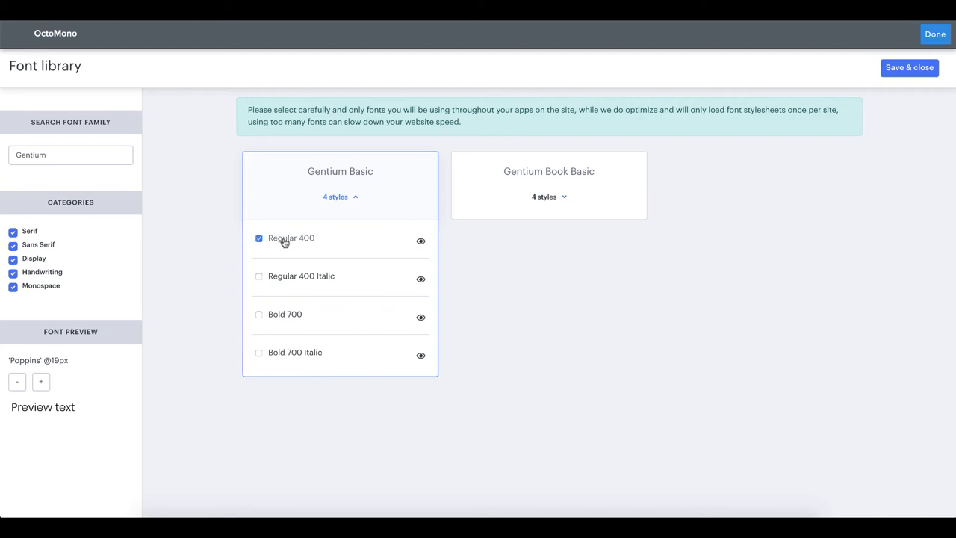
{"action": "left_click", "coordinate": [497, 266]}
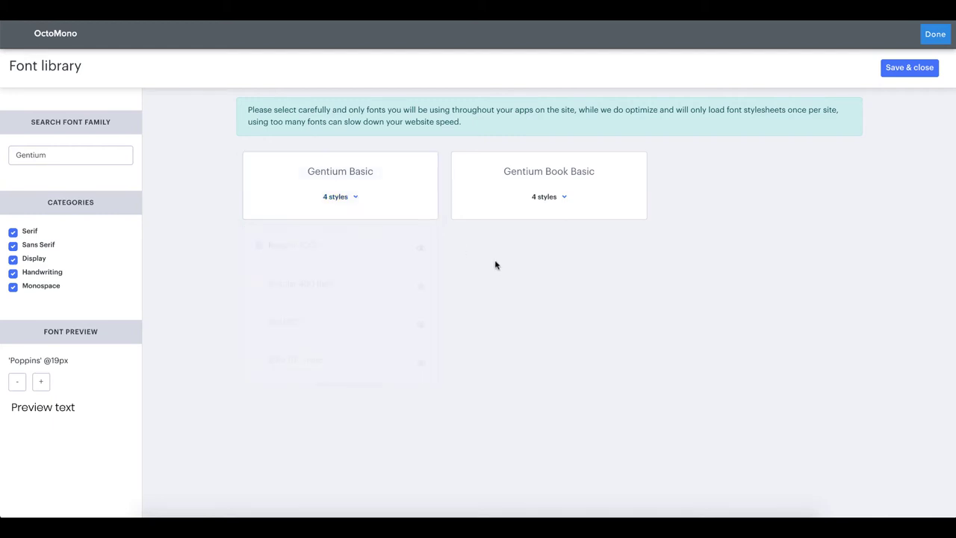
Save the font selection and close the site font list, which now shows Poppins:300 and Gentium+Basic:400
{"action": "left_click", "coordinate": [917, 77]}
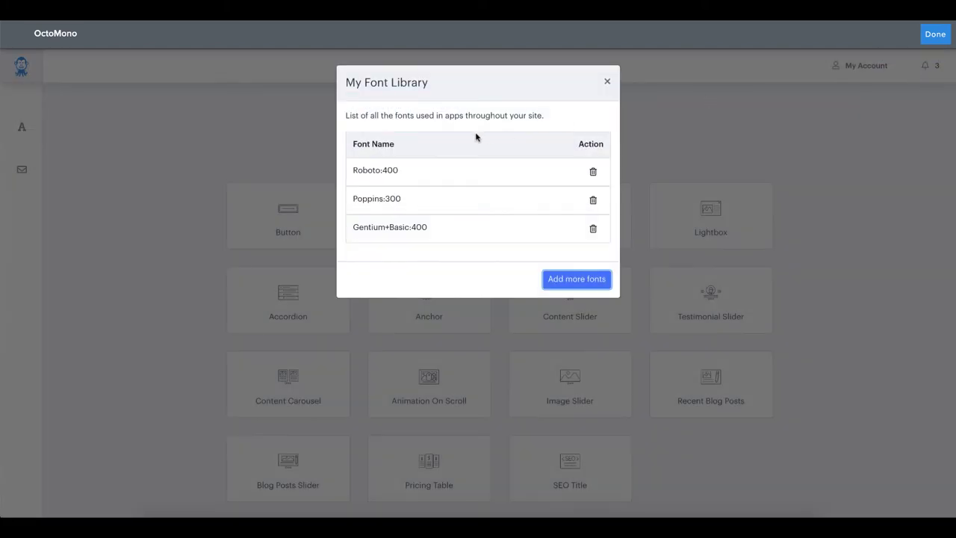
{"action": "left_click_drag", "start_coordinate": [364, 170], "coordinate": [412, 226]}
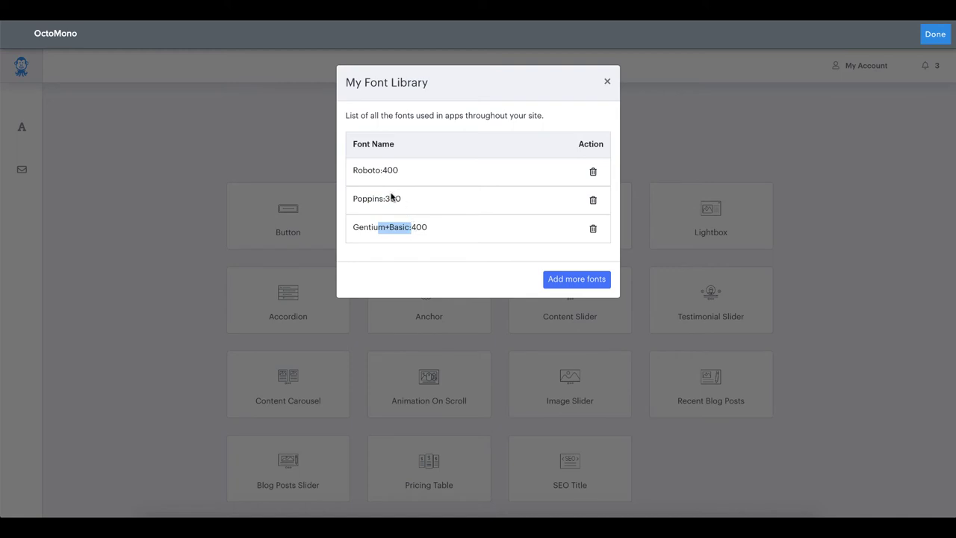
{"action": "left_click", "coordinate": [392, 196]}
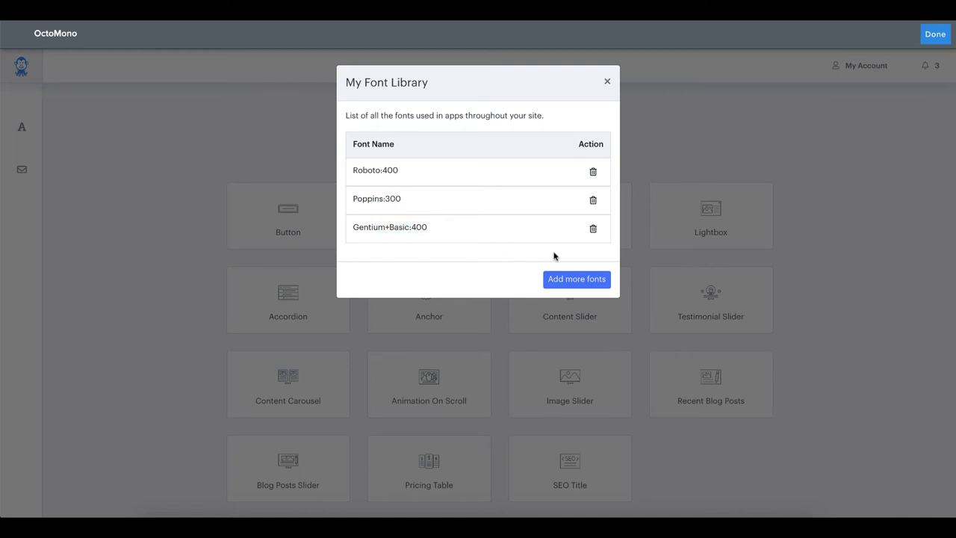
{"action": "left_click", "coordinate": [607, 83]}
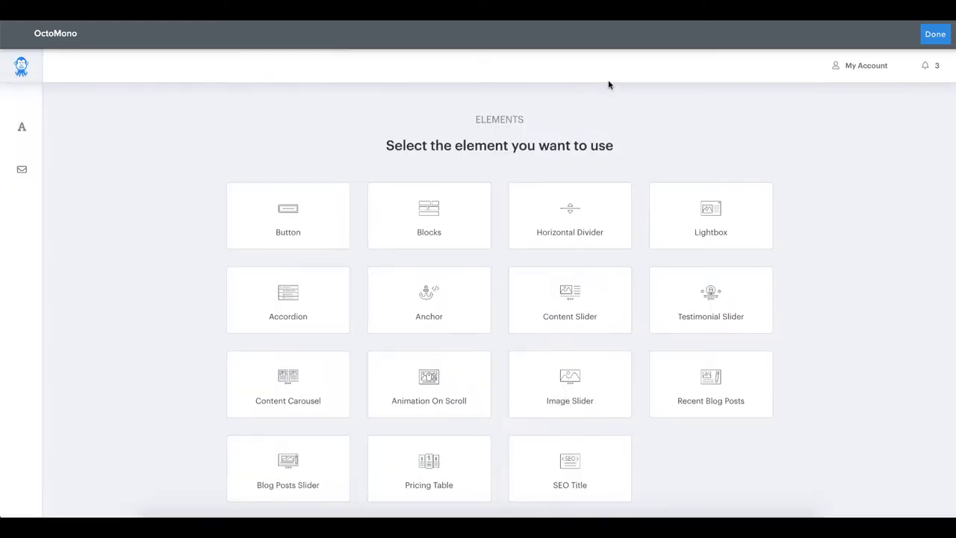
Build a Button element using Gentium+Basic:400 text, then go back to the Elements grid
{"action": "left_click", "coordinate": [343, 199]}
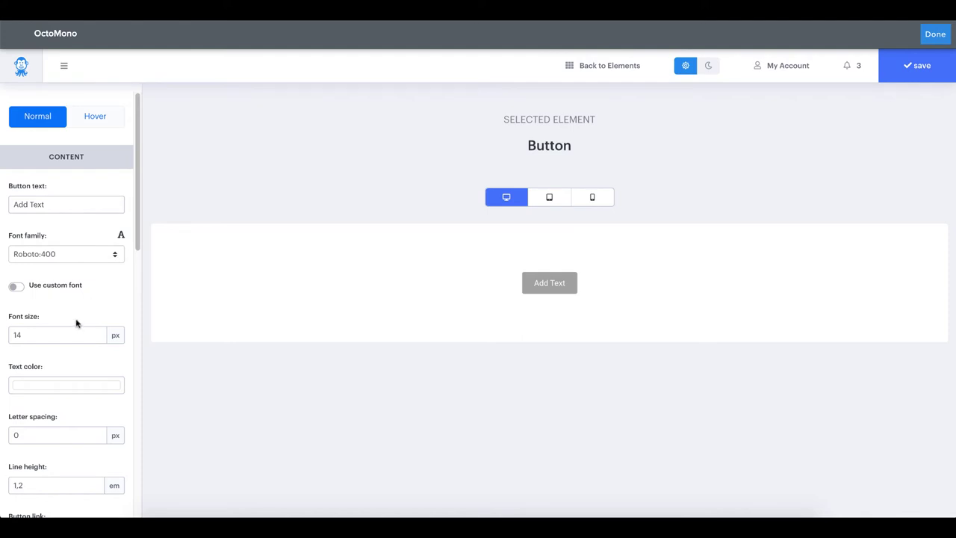
{"action": "left_click", "coordinate": [86, 255]}
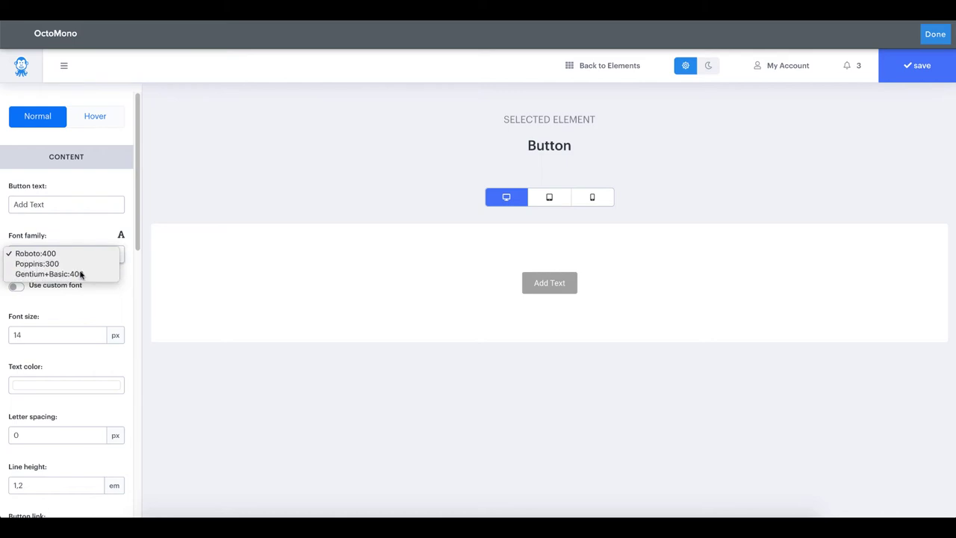
{"action": "left_click", "coordinate": [81, 274]}
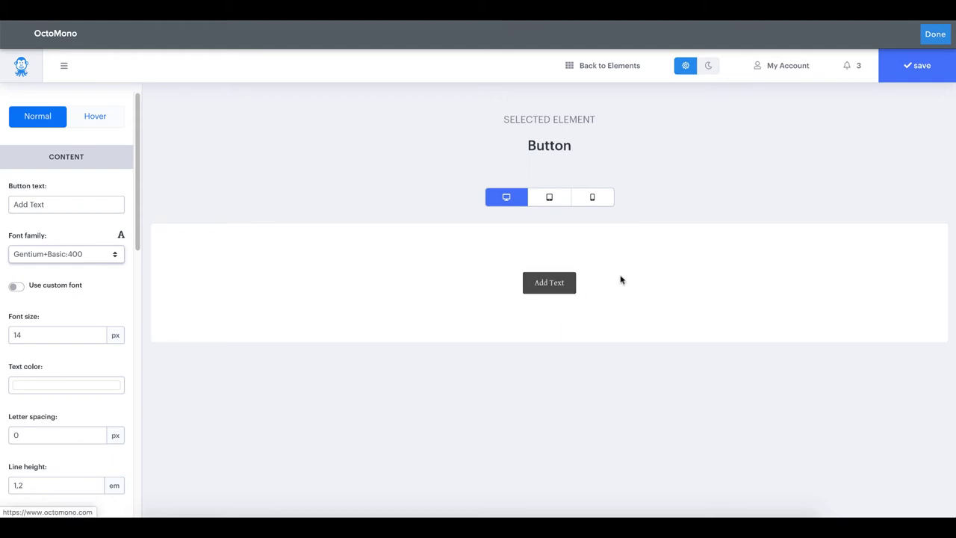
{"action": "left_click", "coordinate": [608, 67]}
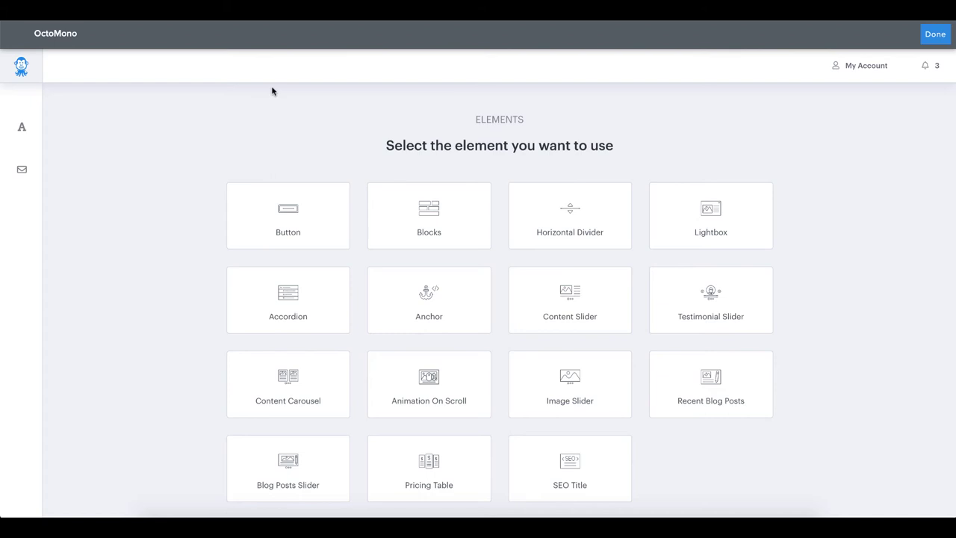
Add a Title element set to Poppins:300 at font size 40
{"action": "left_click", "coordinate": [570, 463]}
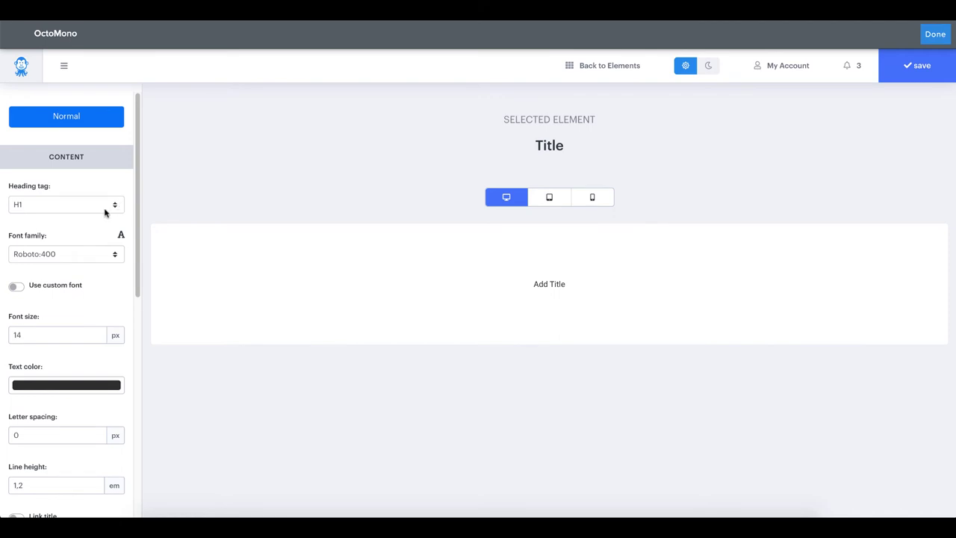
{"action": "left_click", "coordinate": [79, 255]}
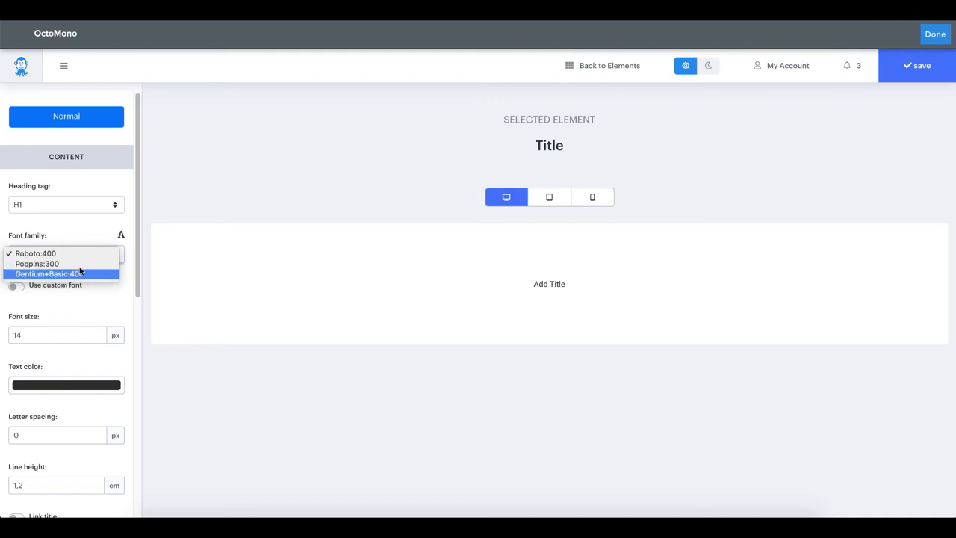
{"action": "left_click", "coordinate": [80, 265]}
{"action": "left_click", "coordinate": [44, 330]}
{"action": "double_click", "coordinate": [44, 330]}
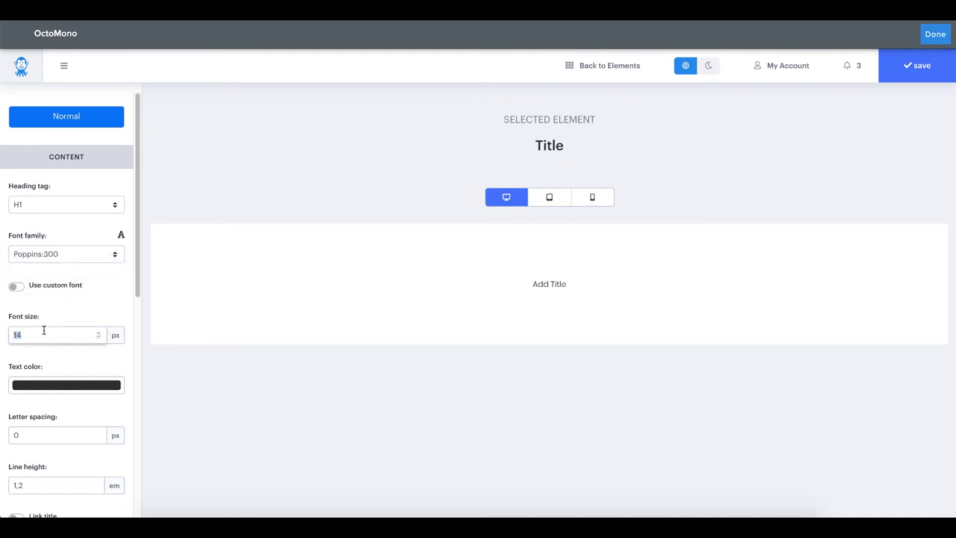
{"action": "type", "text": "40"}
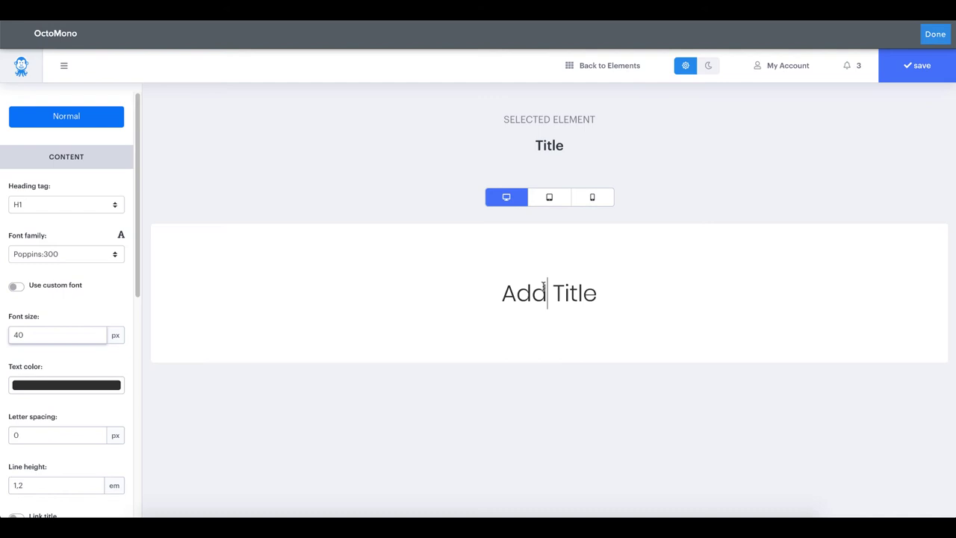
{"action": "left_click", "coordinate": [547, 293]}
Change the title text to 'Hello from OctoMono' and save the title
{"action": "triple_click", "coordinate": [547, 293]}
{"action": "type", "text": "Hell"}
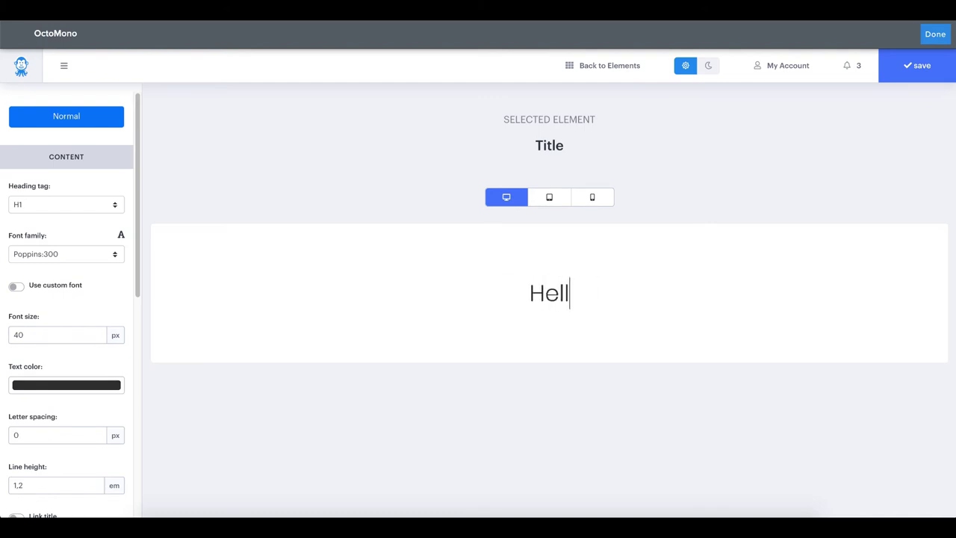
{"action": "type", "text": "o from OctoMono"}
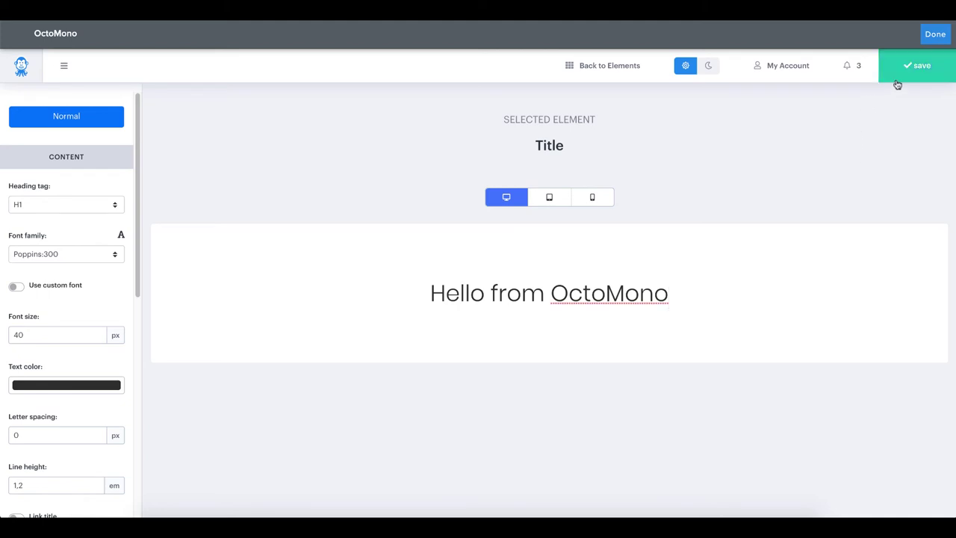
{"action": "left_click", "coordinate": [897, 81]}
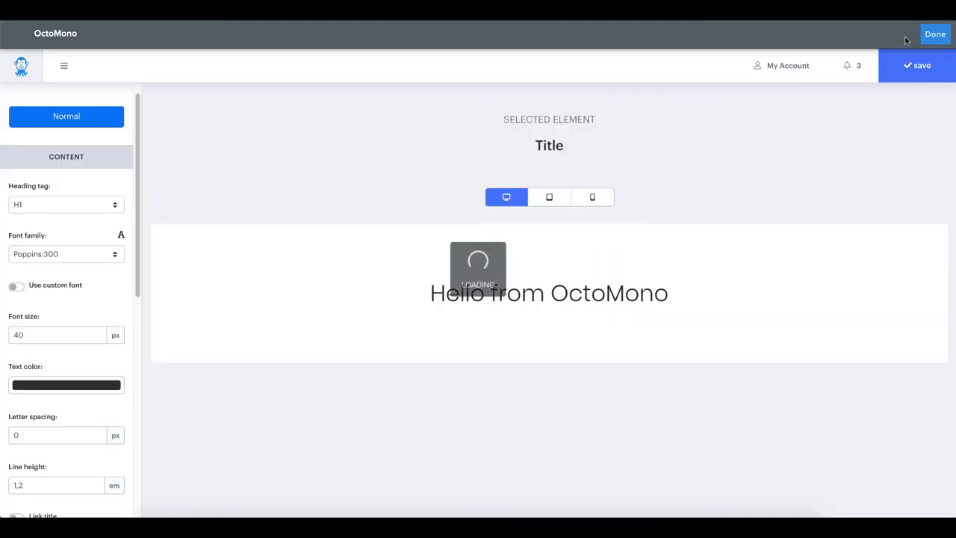
Return to the Weebly editor and reopen the OctoMono dashboard for the 'Hello from OctoMono' title
{"action": "left_click", "coordinate": [935, 36]}
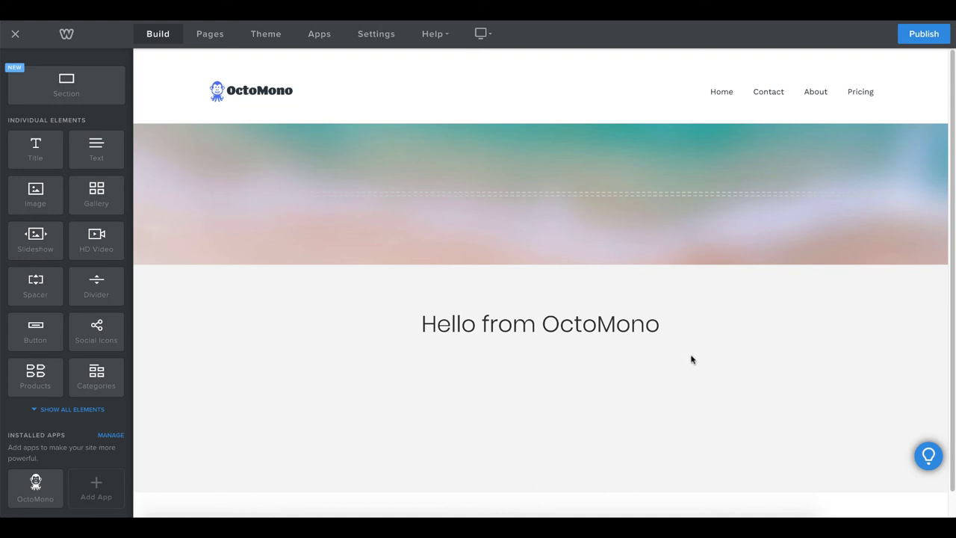
{"action": "left_click", "coordinate": [688, 328]}
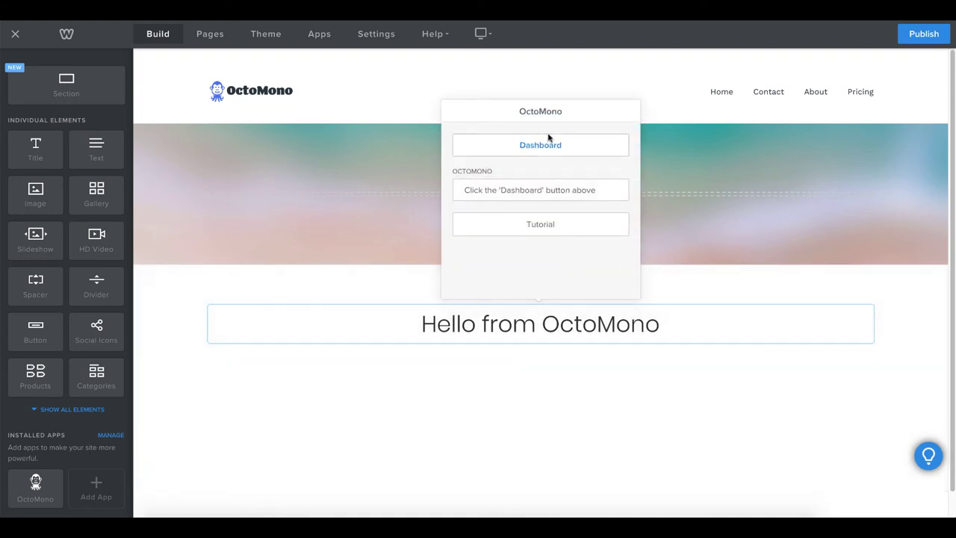
{"action": "left_click_drag", "start_coordinate": [517, 110], "coordinate": [652, 122]}
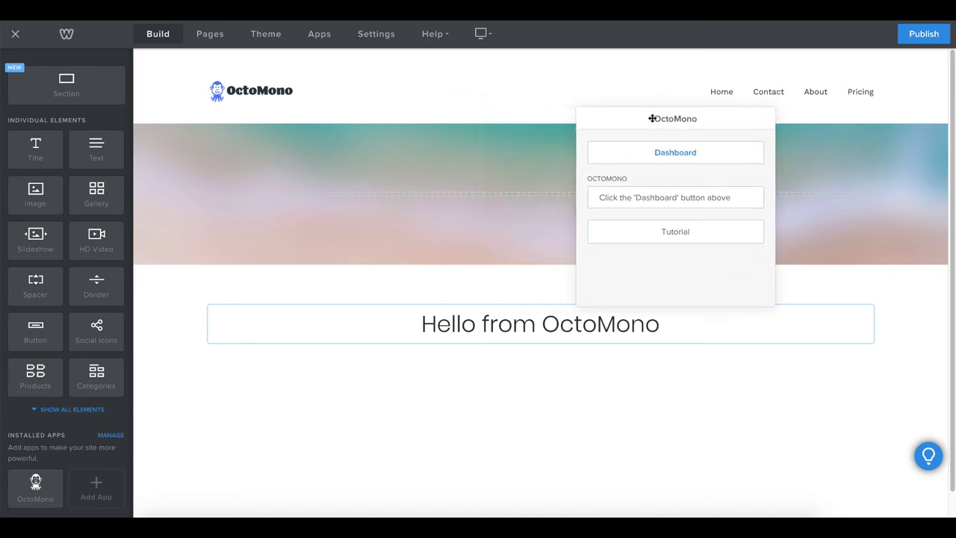
{"action": "left_click", "coordinate": [661, 158]}
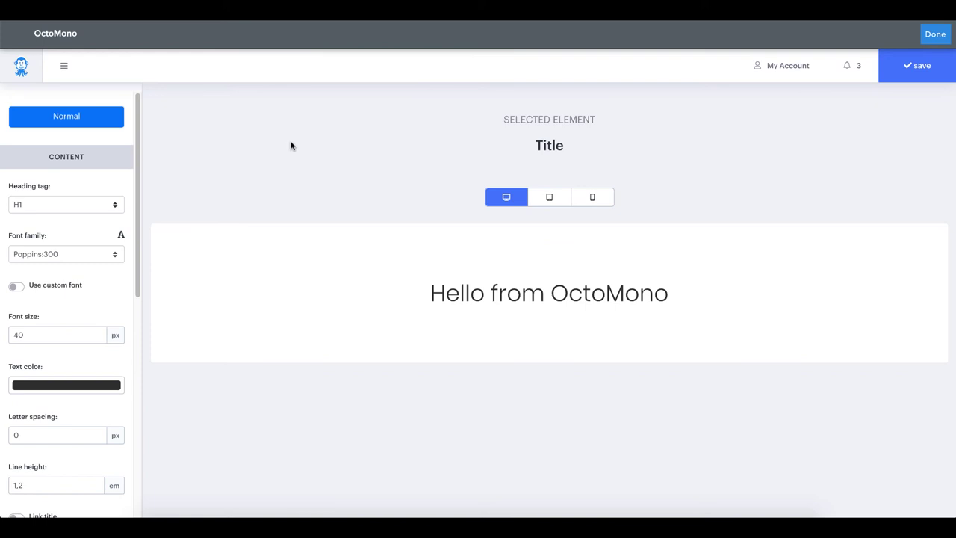
Enable a custom font for the title and enter 'Work Sans' as its name
{"action": "left_click", "coordinate": [65, 291]}
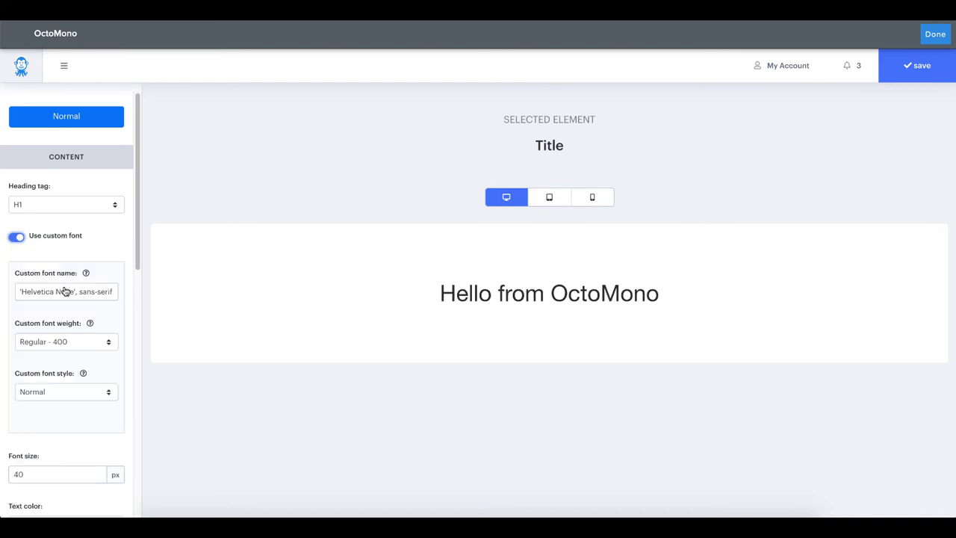
{"action": "triple_click", "coordinate": [67, 291]}
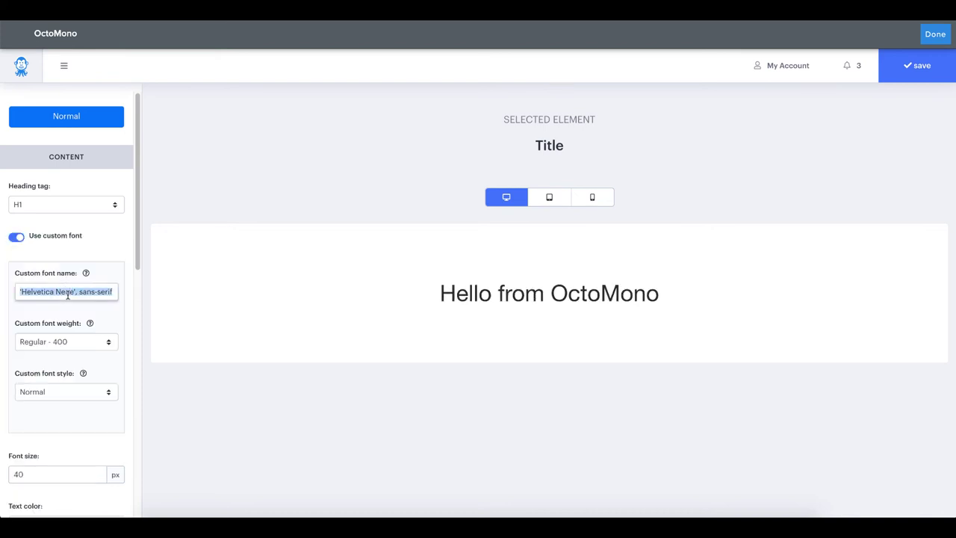
{"action": "key", "text": "BackSpace"}
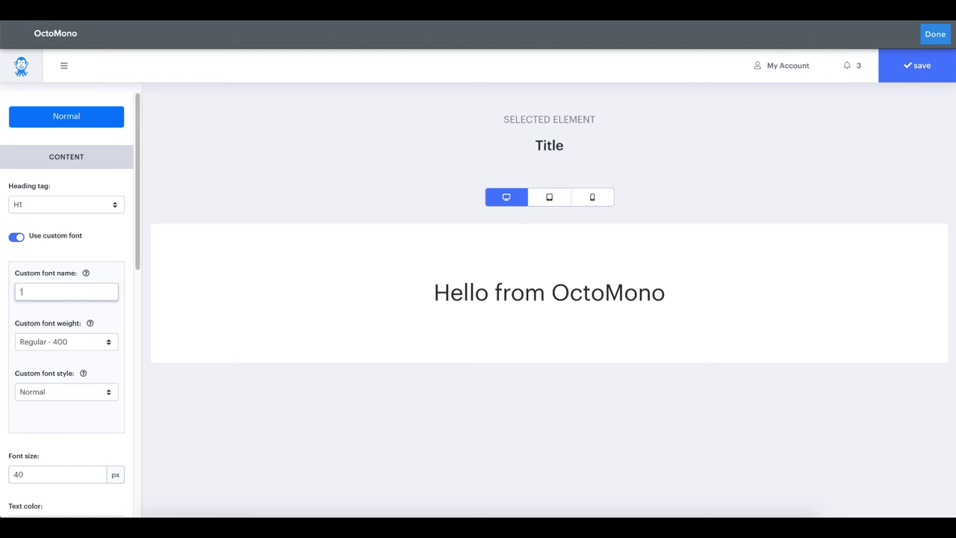
{"action": "type", "text": "Work S"}
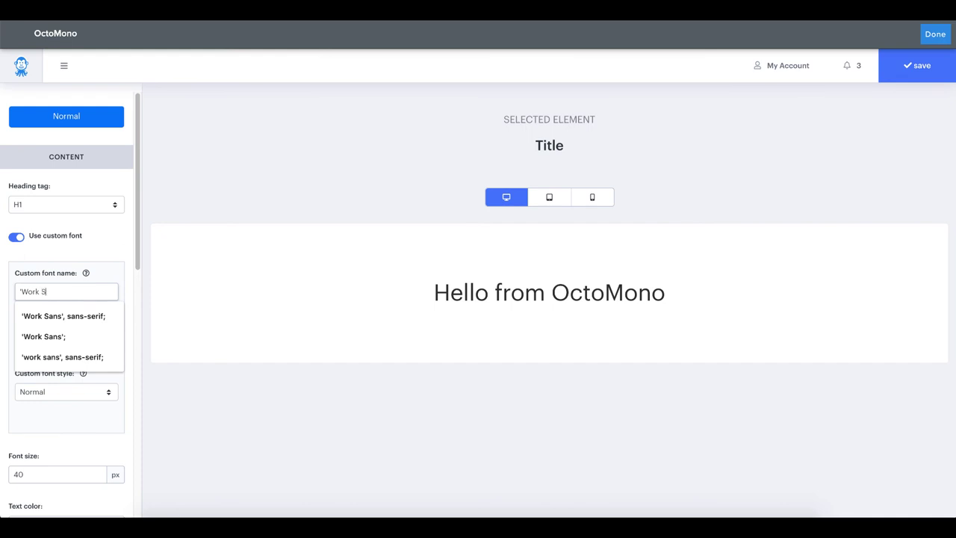
{"action": "type", "text": "ans'"}
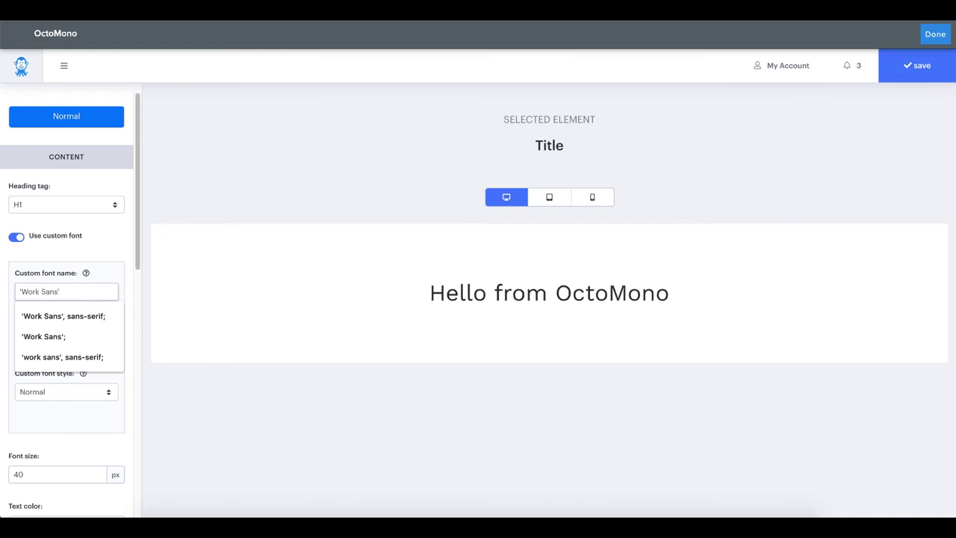
{"action": "type", "text": ";"}
{"action": "left_click", "coordinate": [420, 316]}
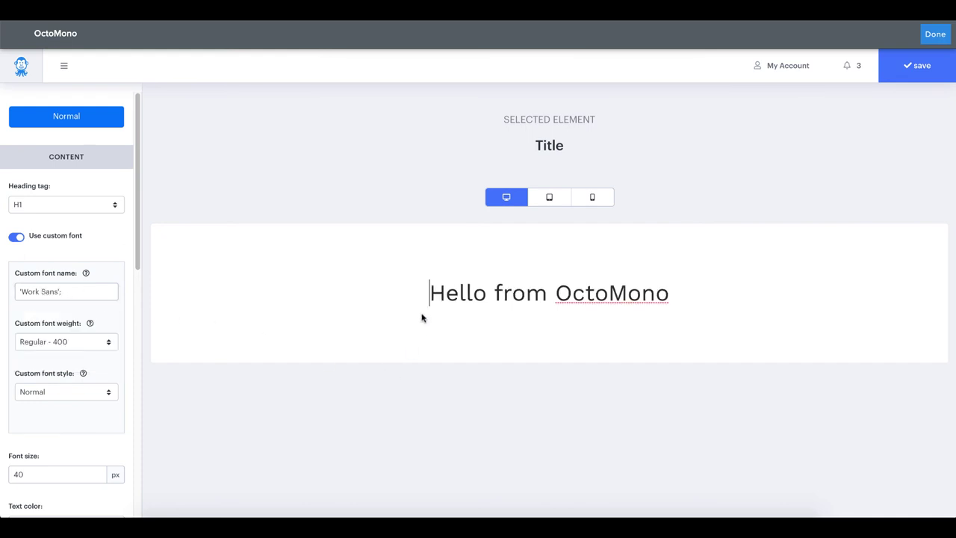
Save the title settings with the Work Sans custom font applied
{"action": "left_click", "coordinate": [443, 293]}
{"action": "left_click_drag", "start_coordinate": [443, 293], "coordinate": [487, 294]}
{"action": "left_click", "coordinate": [486, 340]}
{"action": "left_click", "coordinate": [40, 292]}
{"action": "left_click", "coordinate": [905, 70]}
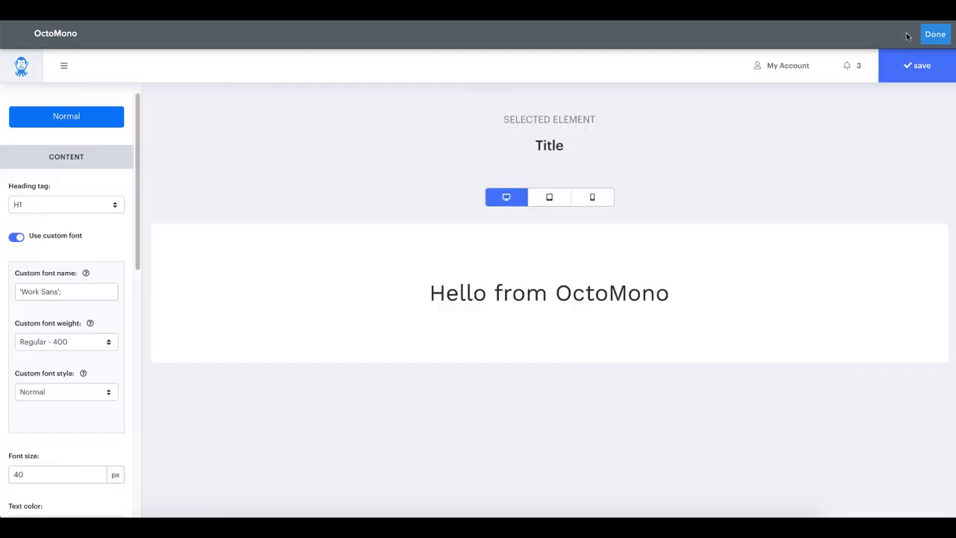
Return to Weebly and finish editing the Work Sans title
{"action": "left_click", "coordinate": [935, 33]}
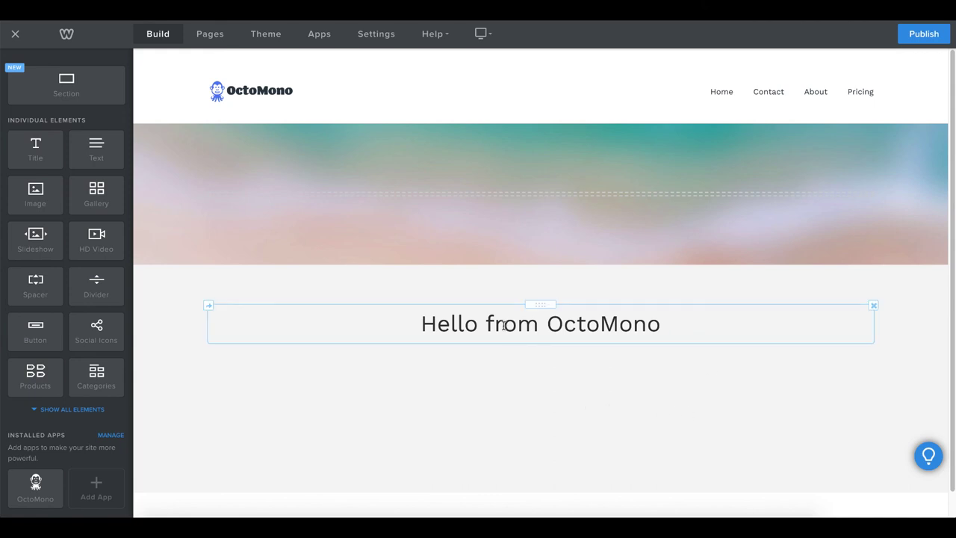
{"action": "left_click_drag", "start_coordinate": [432, 322], "coordinate": [685, 328]}
{"action": "left_click", "coordinate": [685, 328]}
{"action": "left_click", "coordinate": [224, 435]}
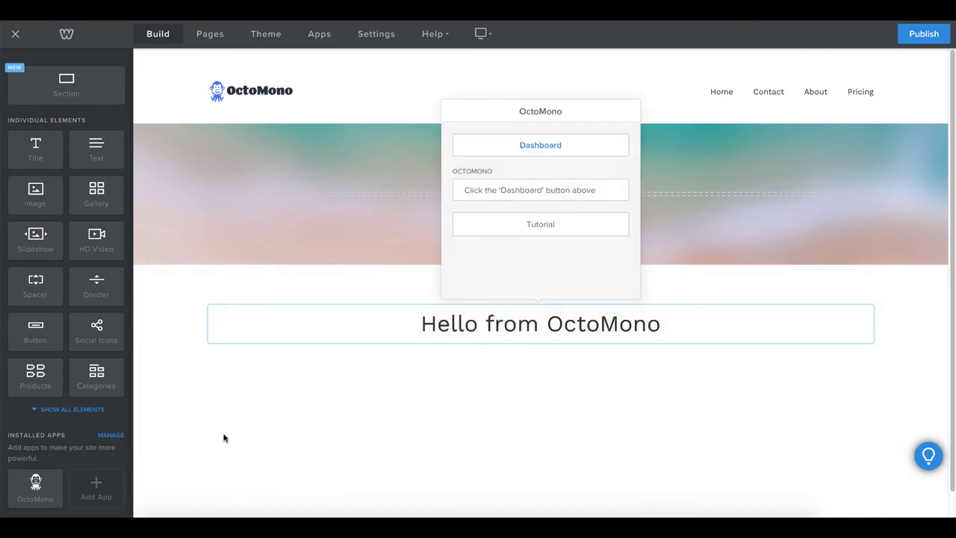
Drop a second OctoMono app tile beneath the heading and launch its elements dashboard
{"action": "left_click_drag", "start_coordinate": [50, 478], "coordinate": [429, 388]}
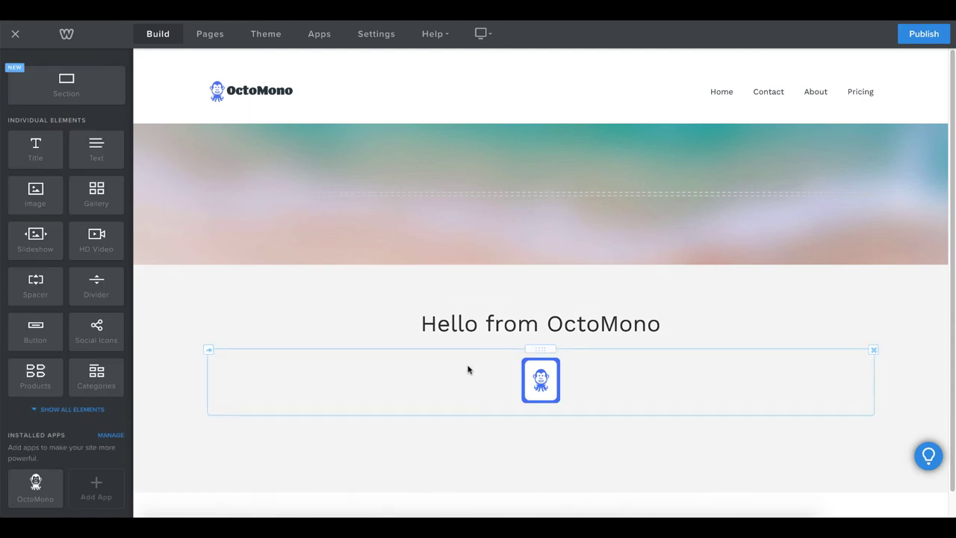
{"action": "left_click", "coordinate": [497, 362]}
{"action": "left_click", "coordinate": [550, 189]}
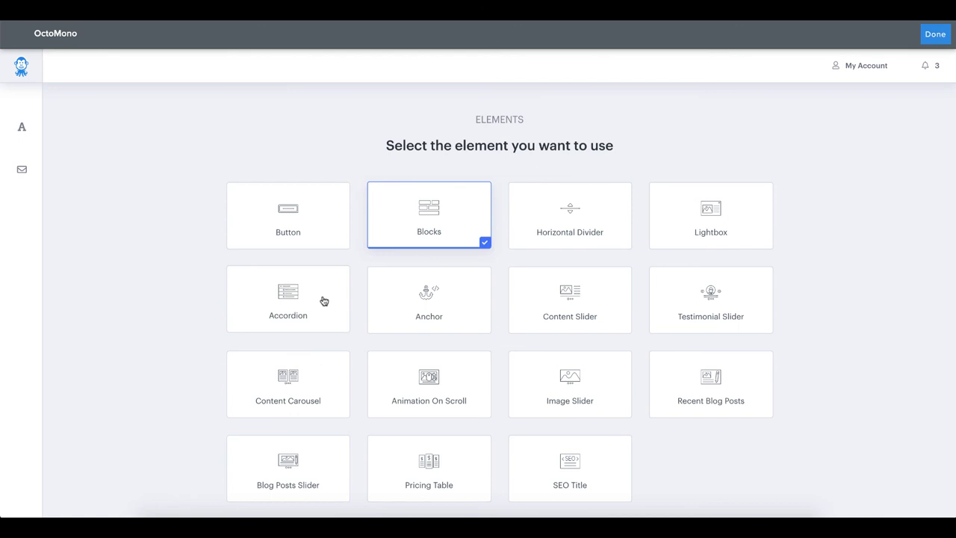
Add an Accordion element and set its title font family to Gentium+Basic:400
{"action": "left_click", "coordinate": [326, 300]}
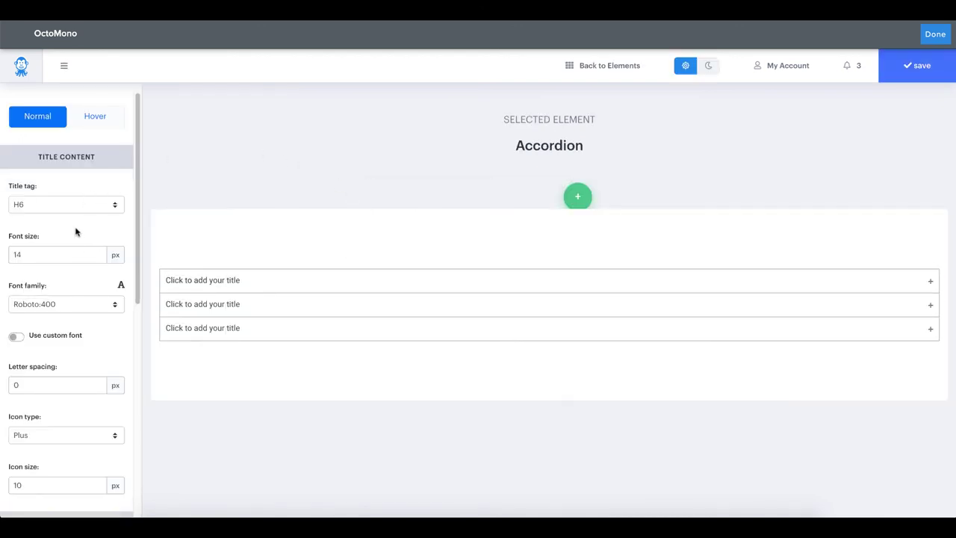
{"action": "left_click", "coordinate": [67, 306]}
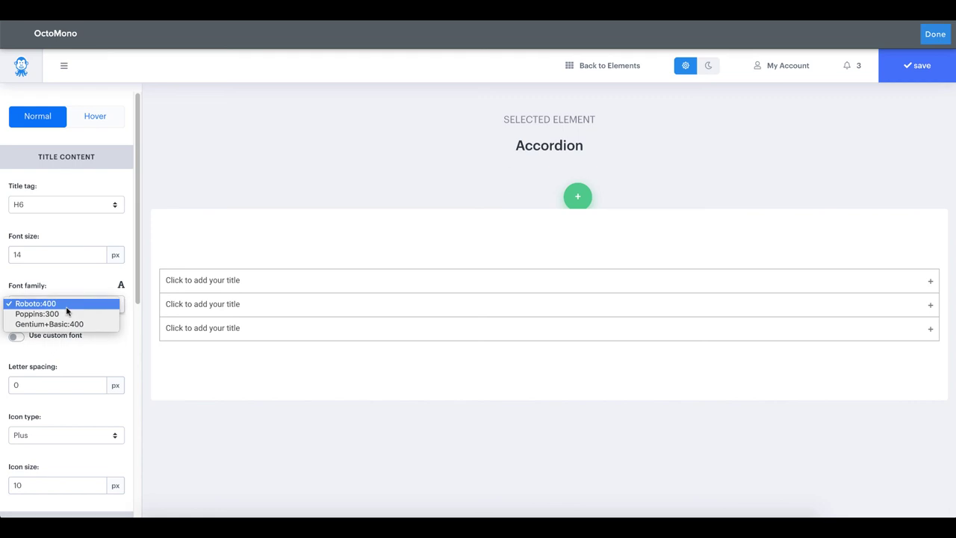
{"action": "left_click", "coordinate": [102, 325]}
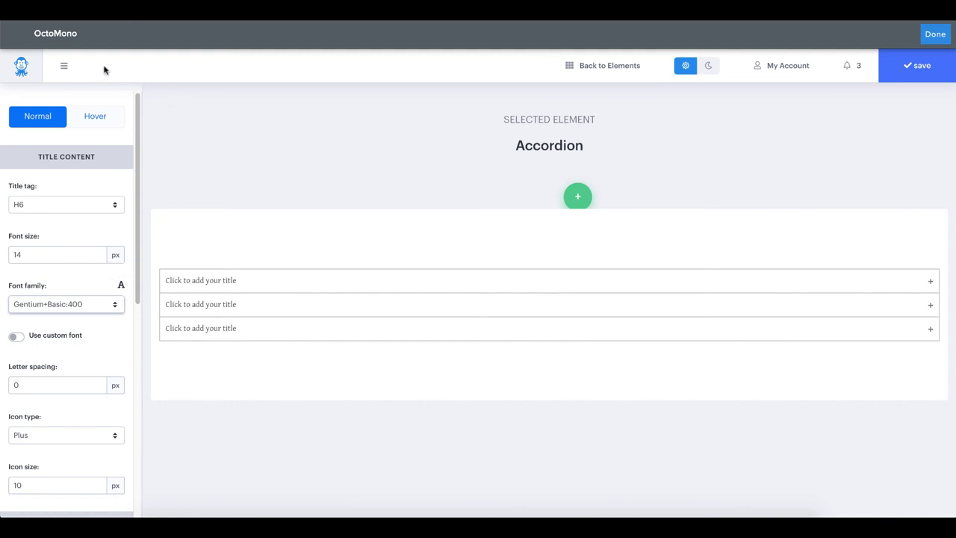
Open My Font Library listing Roboto:400, Poppins:300 and Gentium+Basic:400, then reopen it from Font family
{"action": "left_click", "coordinate": [66, 69]}
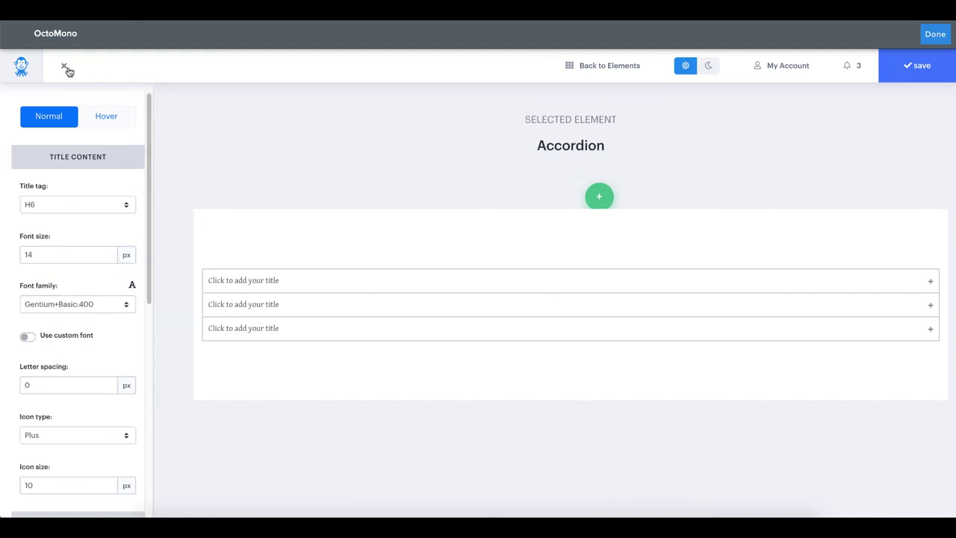
{"action": "left_click", "coordinate": [22, 170]}
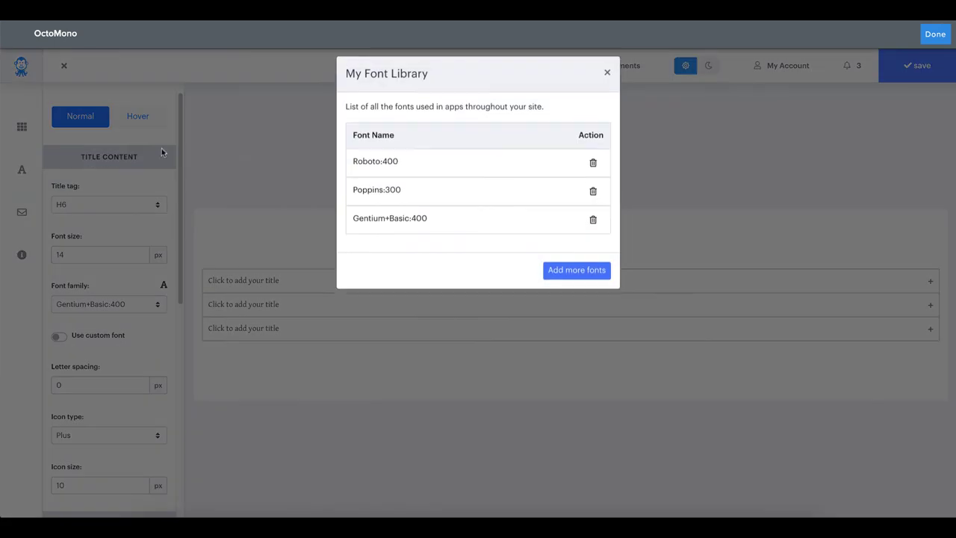
{"action": "left_click", "coordinate": [251, 170]}
{"action": "left_click", "coordinate": [164, 286]}
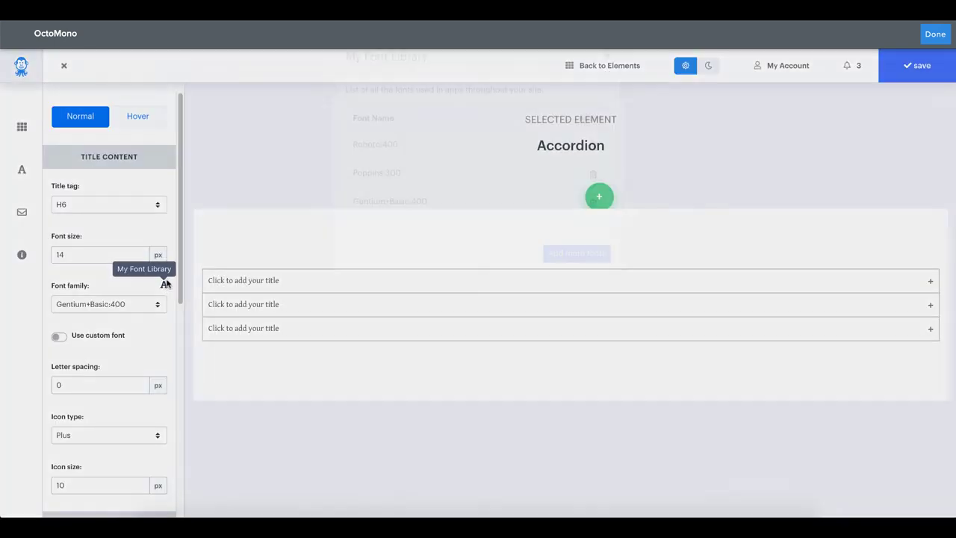